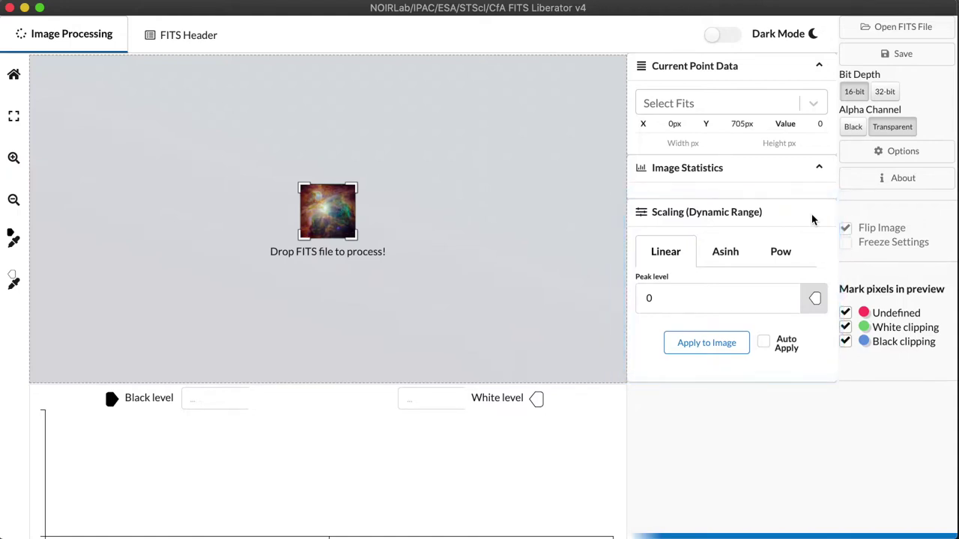
Step: Load M51_spitzer_irac1.fits from the FITS Work folder into FITS Liberator's preview
key("super+Tab")
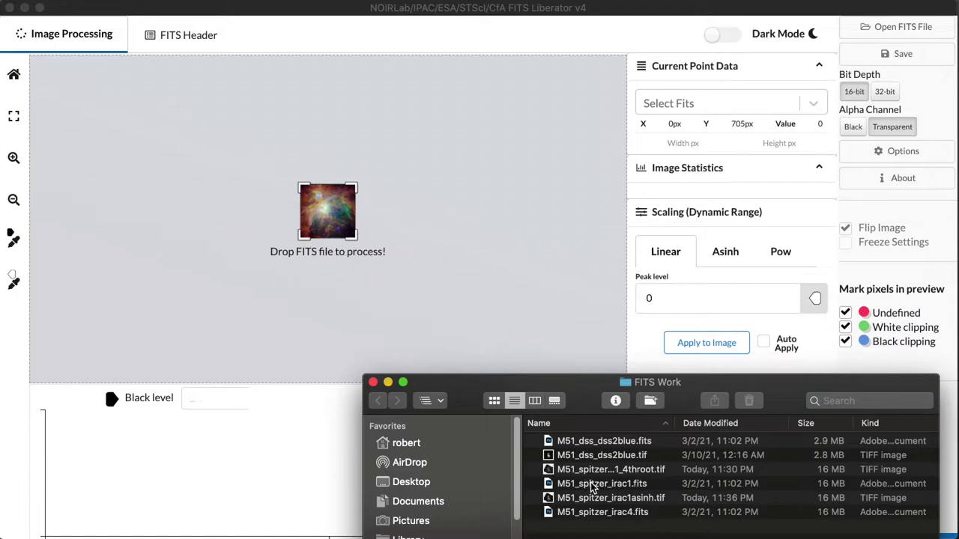
left_click_drag(587, 485, 357, 233)
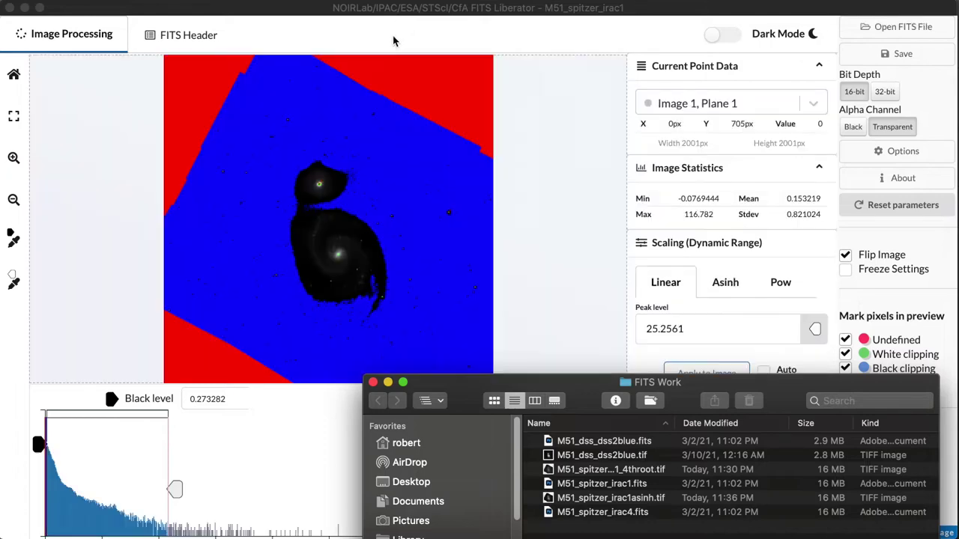
left_click(390, 9)
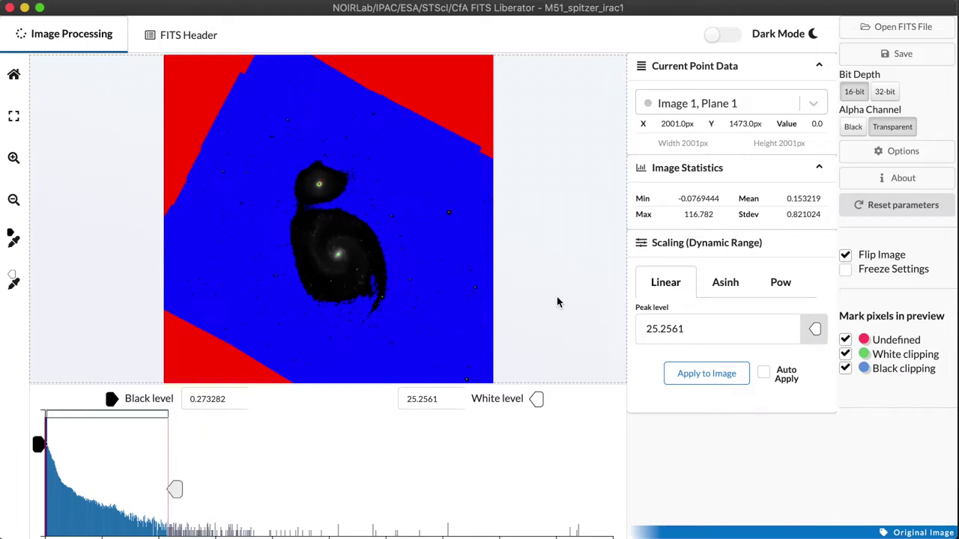
Step: Zoom the preview in and pan it upward so both M51 galaxies are centred
left_click(15, 161)
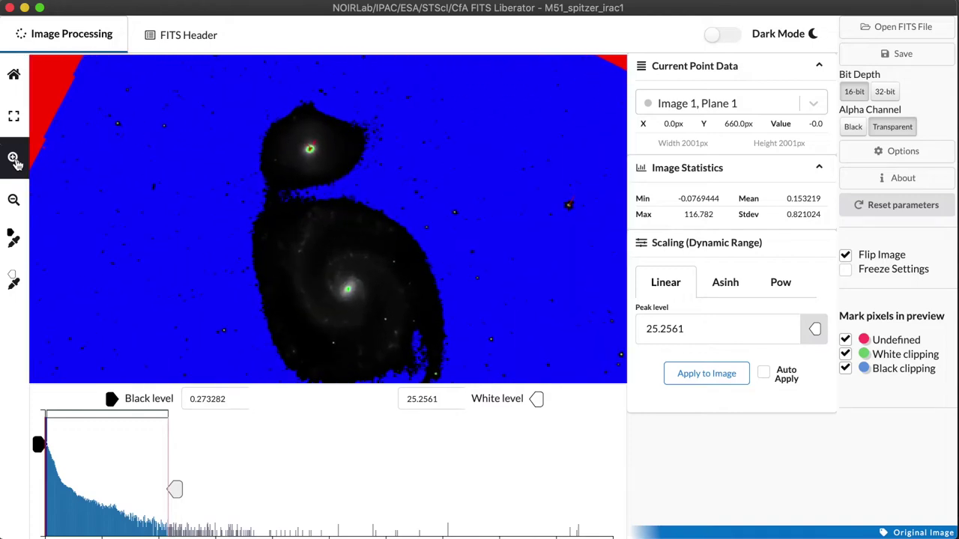
left_click(15, 159)
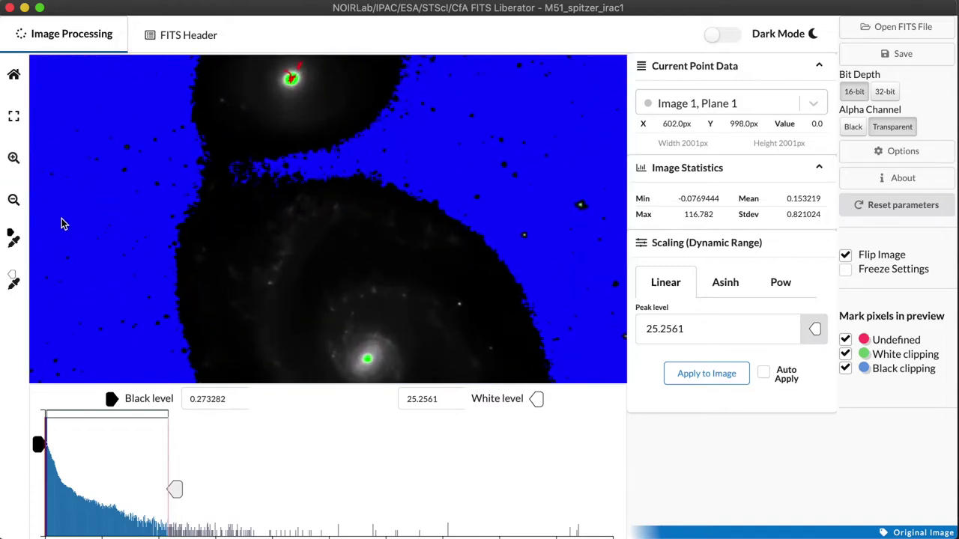
left_click(13, 200)
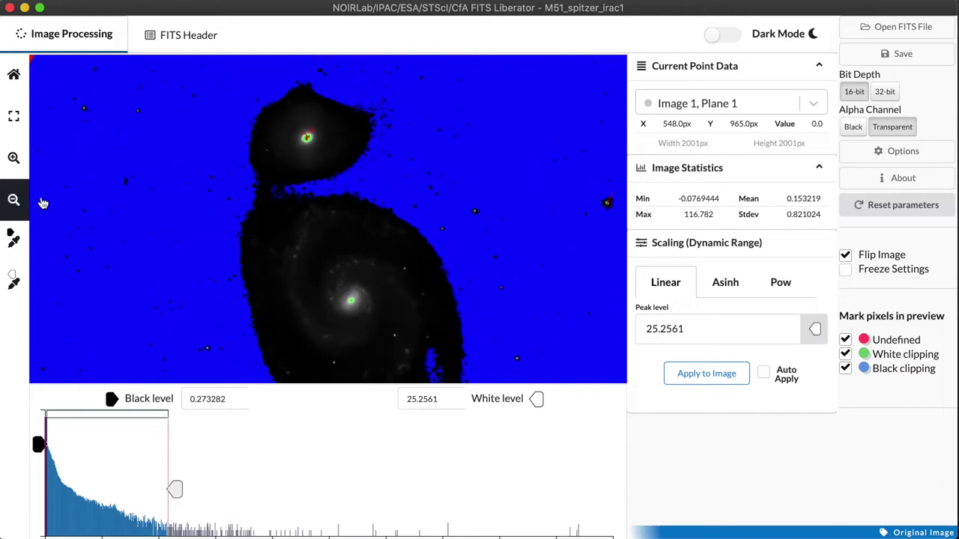
left_click_drag(170, 228, 167, 191)
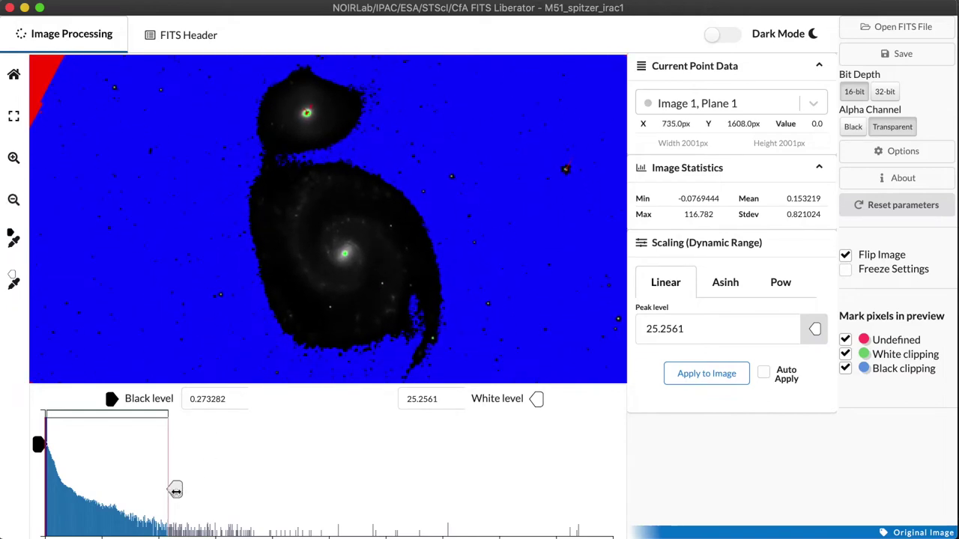
Step: Rework the linear stretch's display range on the histogram, ending with white level 47.5881
left_click_drag(175, 490, 68, 488)
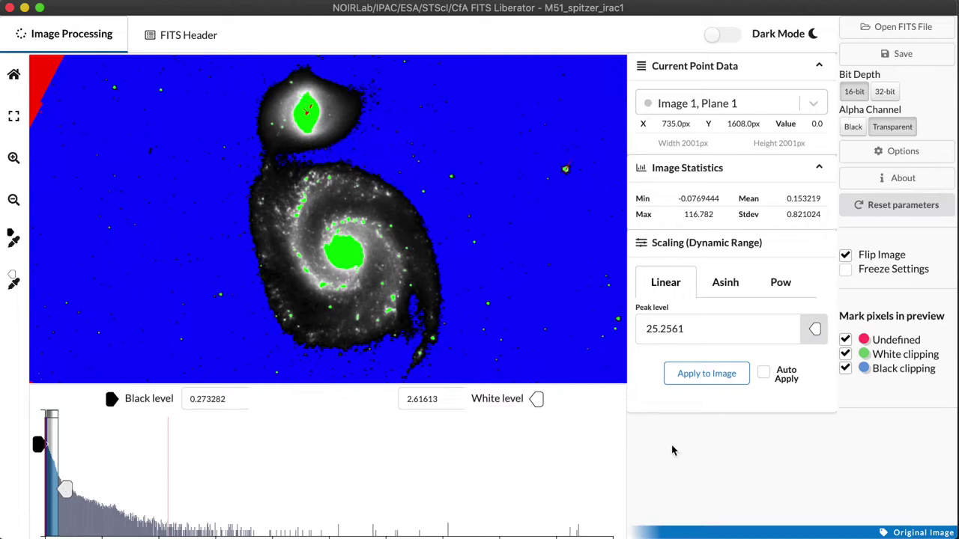
left_click(845, 355)
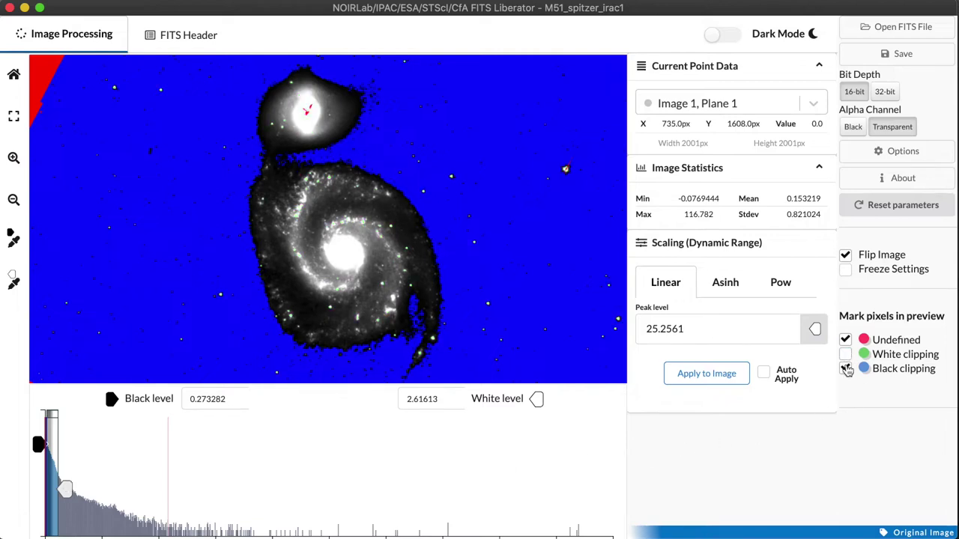
left_click(846, 368)
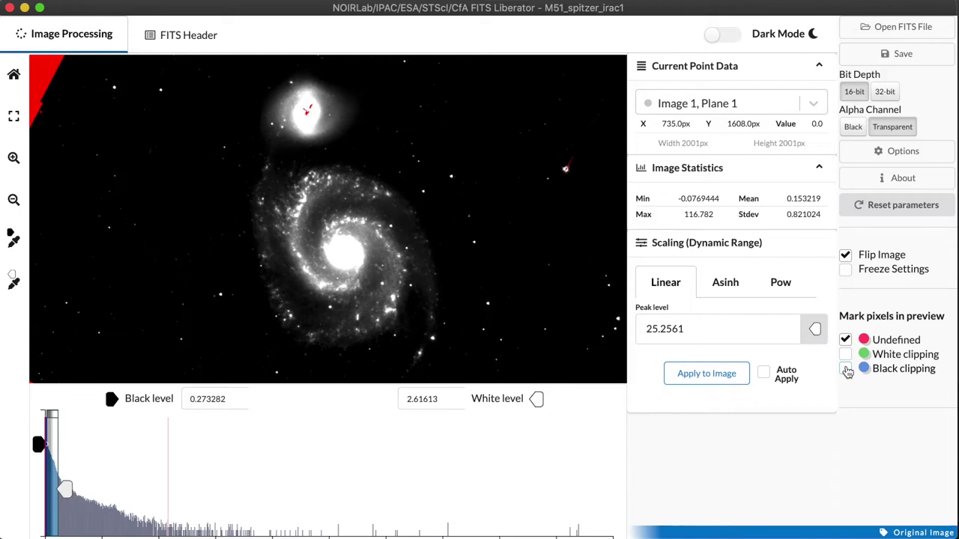
left_click(846, 369)
left_click(846, 355)
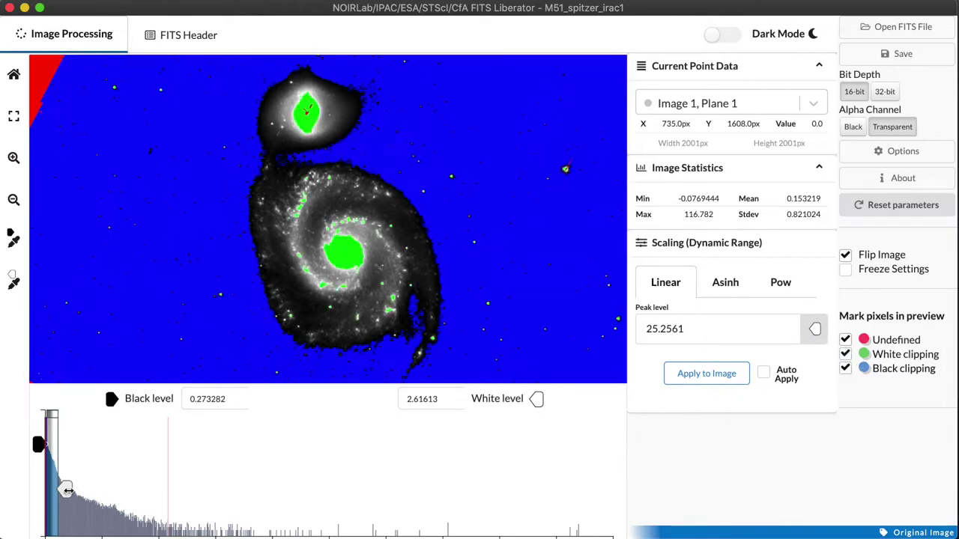
left_click_drag(66, 490, 286, 497)
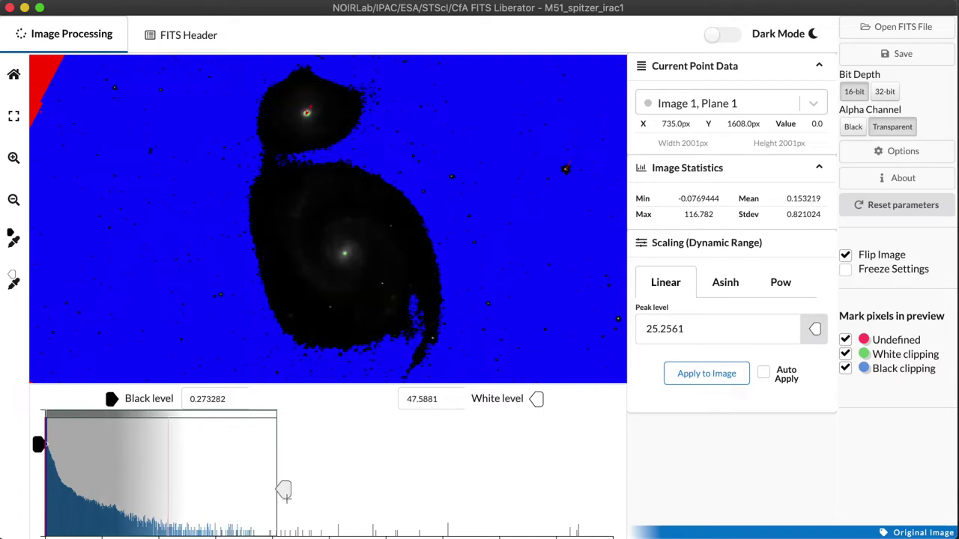
Step: Apply a Pow stretch with exponent 0.5, then lower the black level slightly
left_click(785, 282)
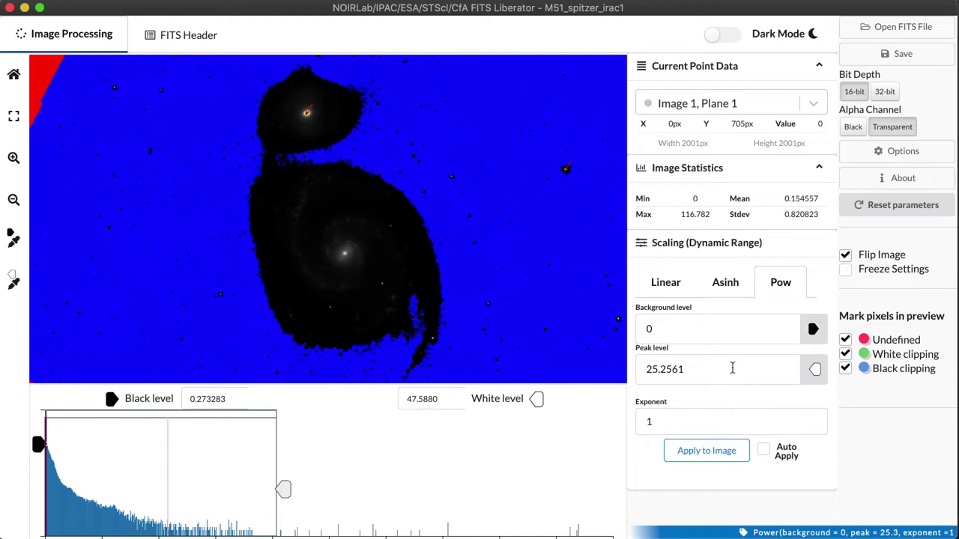
left_click_drag(702, 424, 652, 421)
type("05")
key("BackSpace")
type(".5")
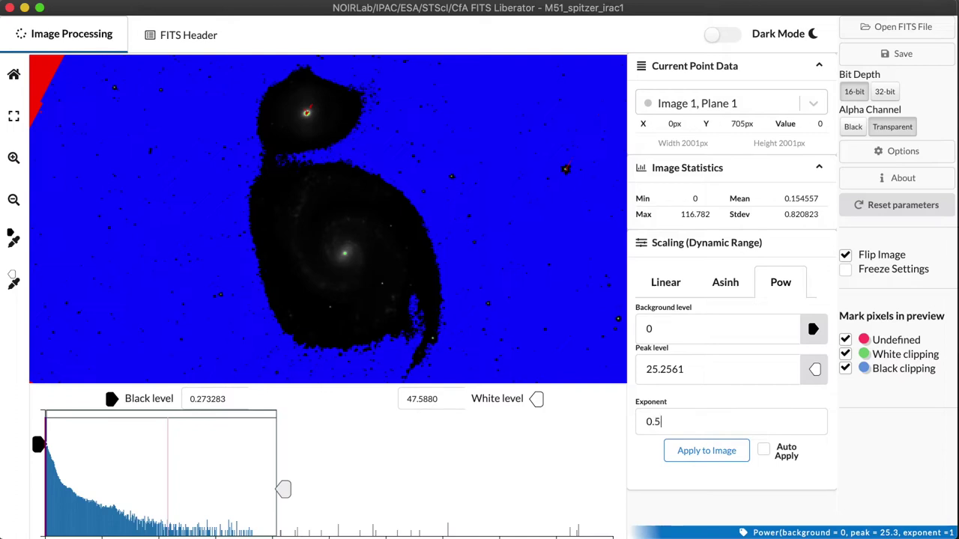
left_click(708, 455)
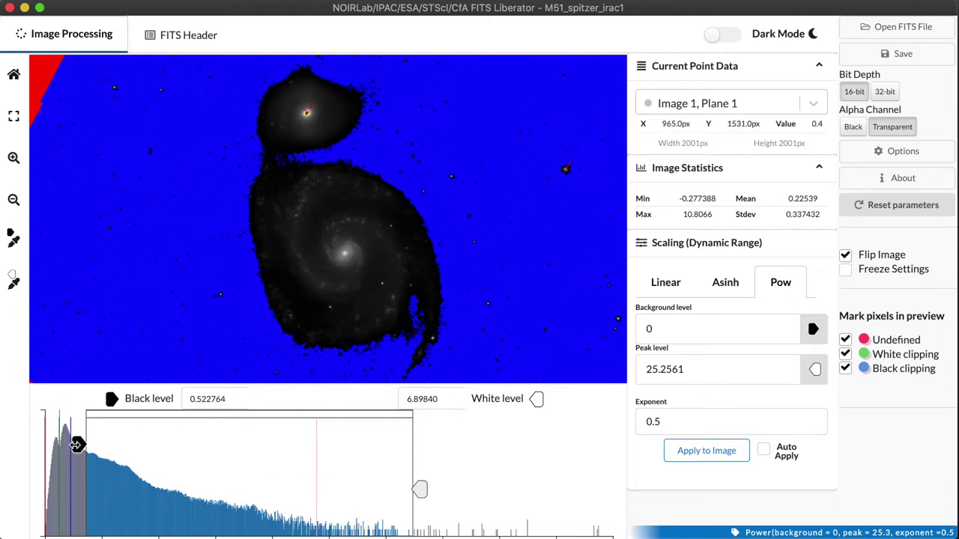
left_click_drag(75, 445, 51, 445)
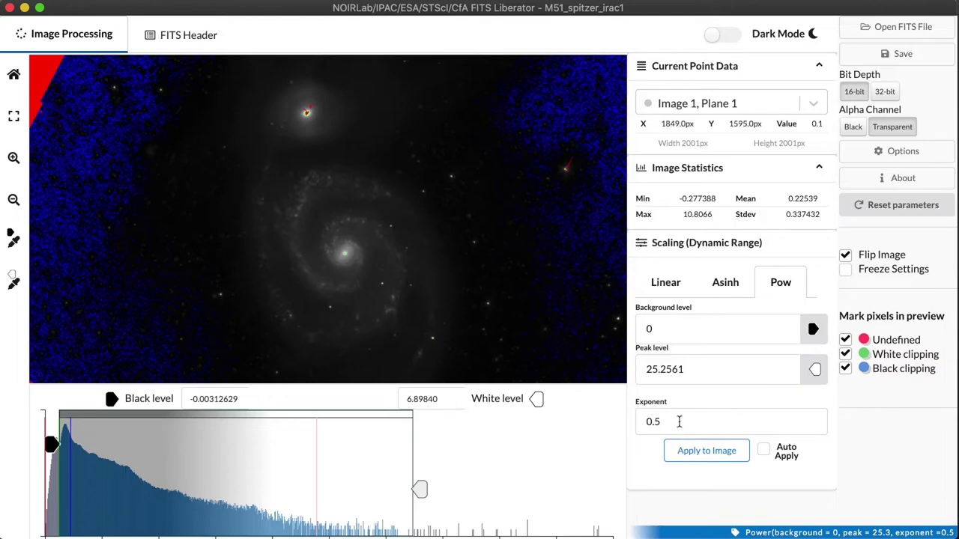
Step: Apply the power stretch with exponent 0.33 and raise the white level slightly
left_click(656, 422)
left_click_drag(656, 421, 669, 422)
type("33")
left_click(708, 459)
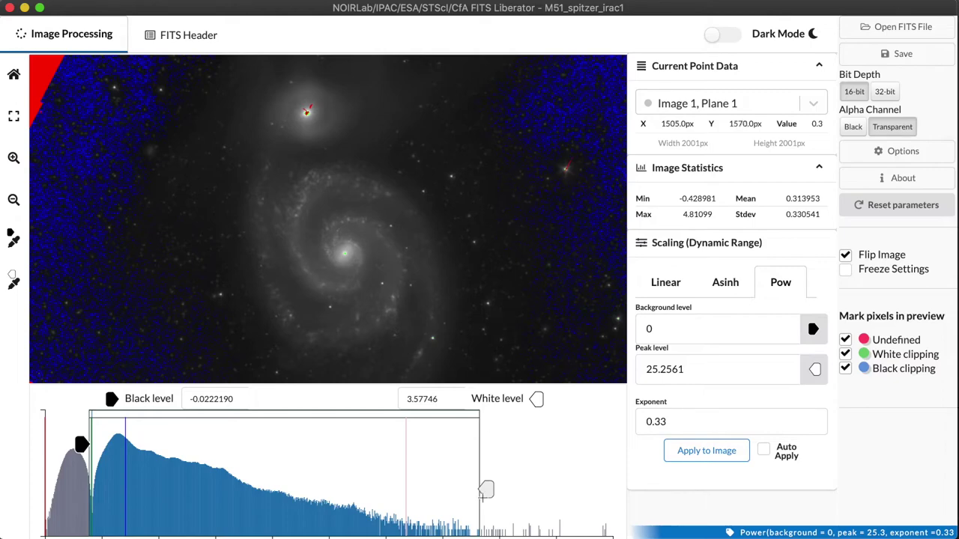
left_click_drag(484, 491, 535, 491)
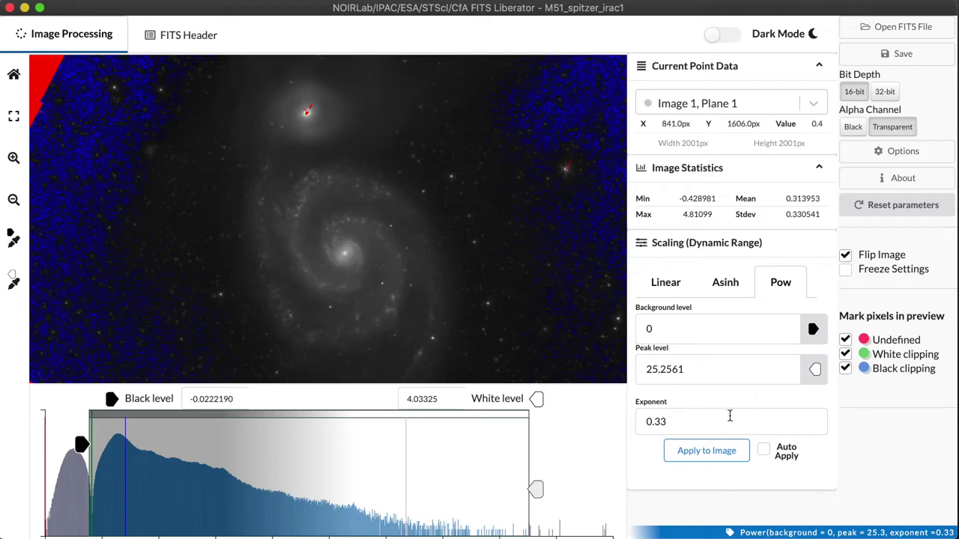
Step: Change the power stretch exponent to 0.25 and apply it
left_click_drag(654, 424, 690, 424)
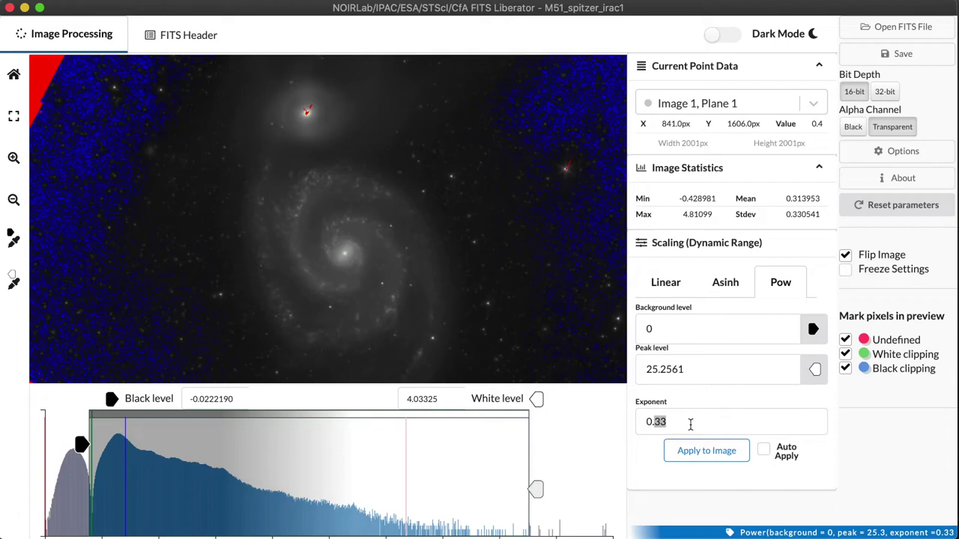
type("25")
left_click(705, 454)
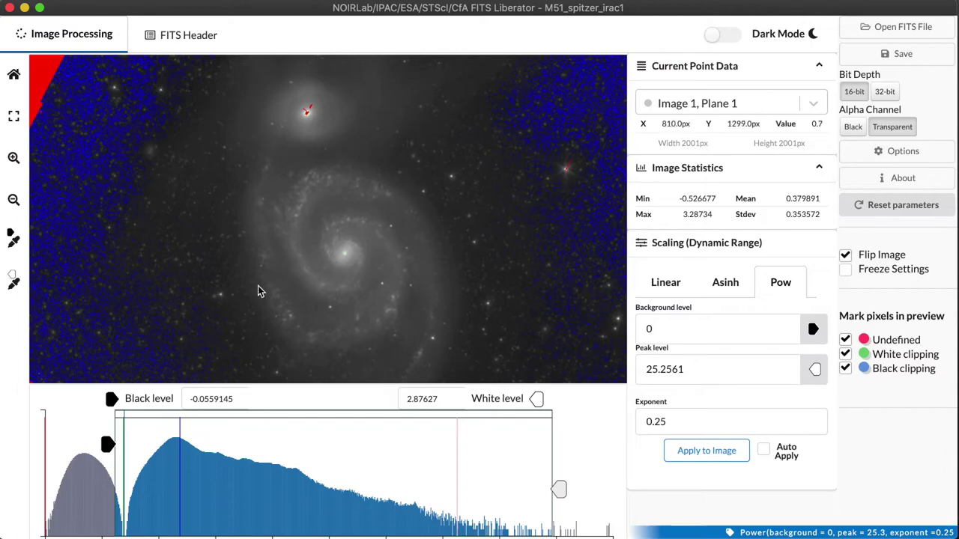
Step: Hide the clipping overlays and bring the black level to about -0.04
left_click(845, 369)
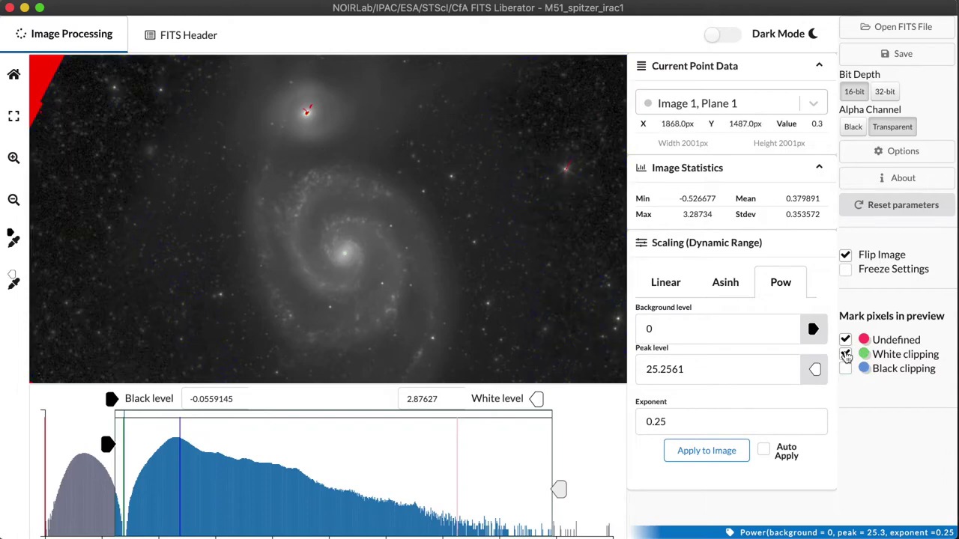
left_click(845, 354)
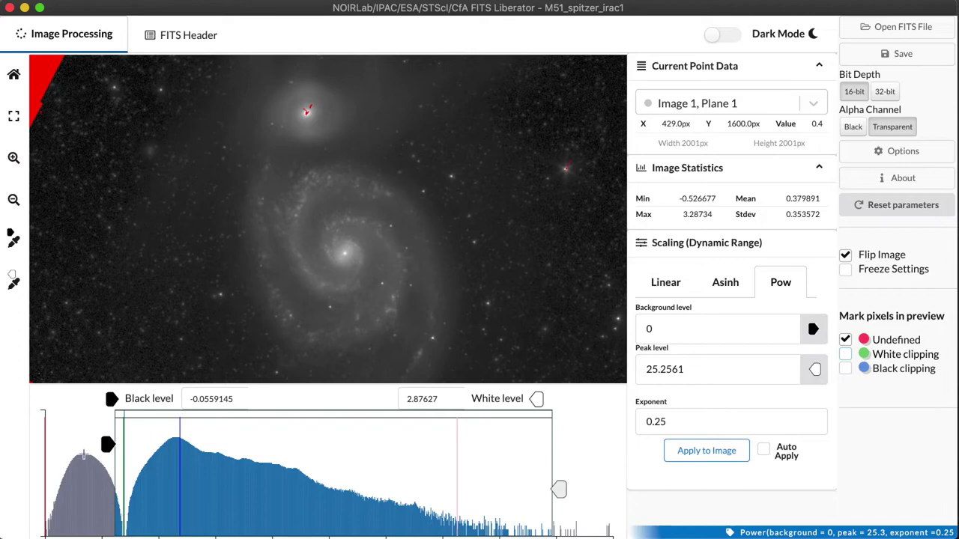
mouse_move(107, 445)
left_mouse_down()
mouse_move(95, 444)
mouse_move(131, 445)
left_mouse_up()
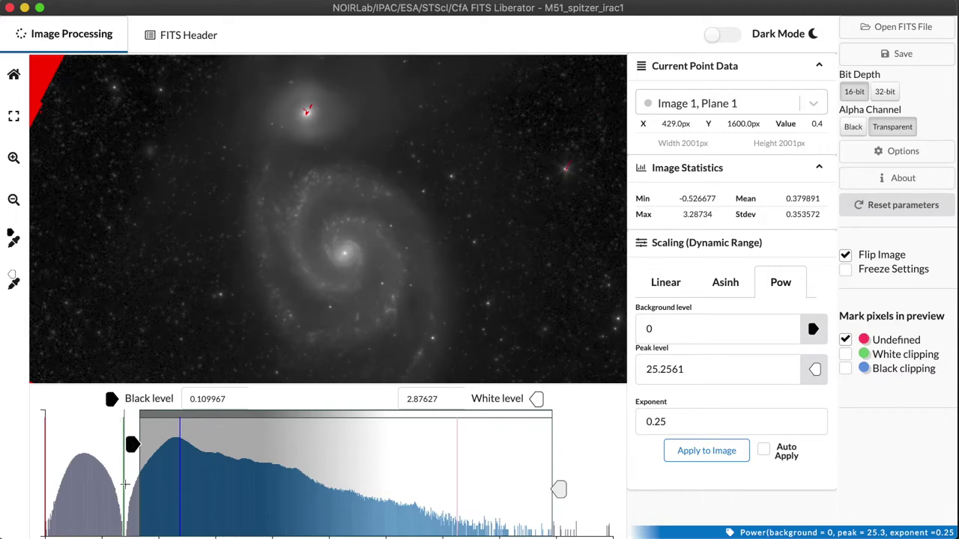
left_click_drag(132, 444, 109, 445)
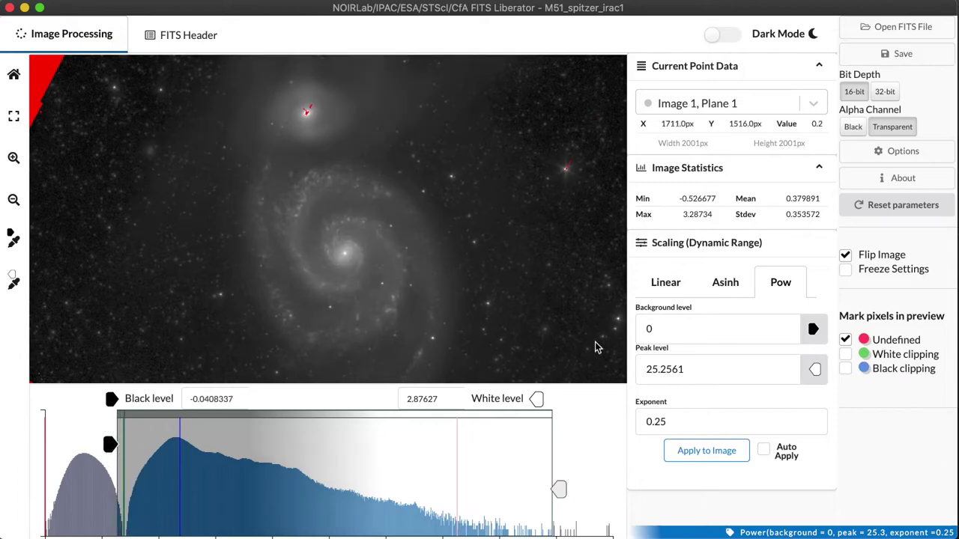
left_click(932, 157)
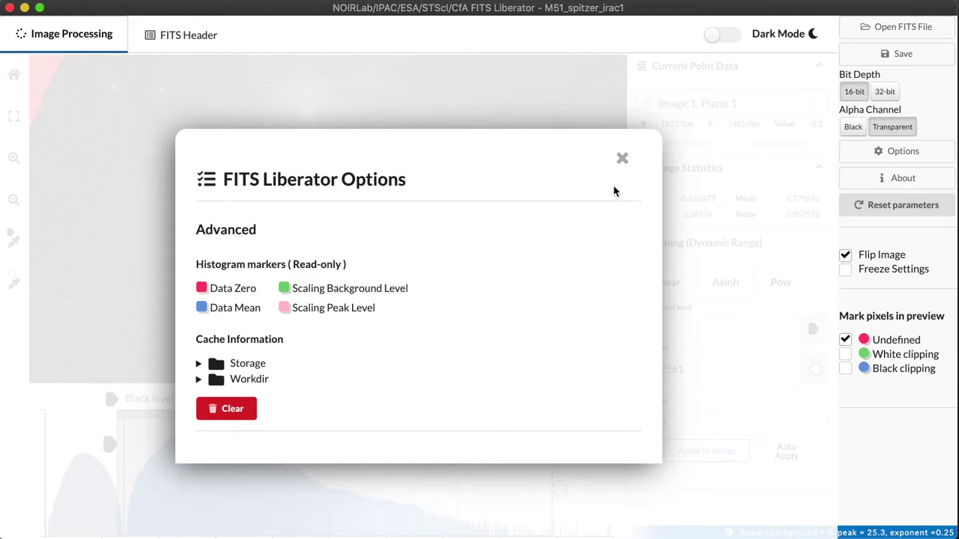
left_click(622, 160)
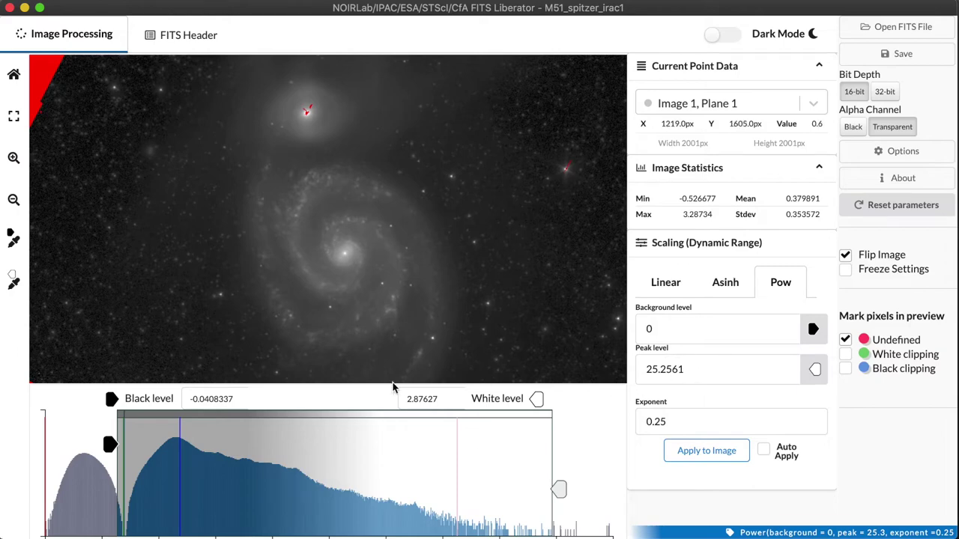
Step: Set the Pow background level to -0.0101363 from the black level and re-apply the stretch
left_click_drag(108, 445, 67, 444)
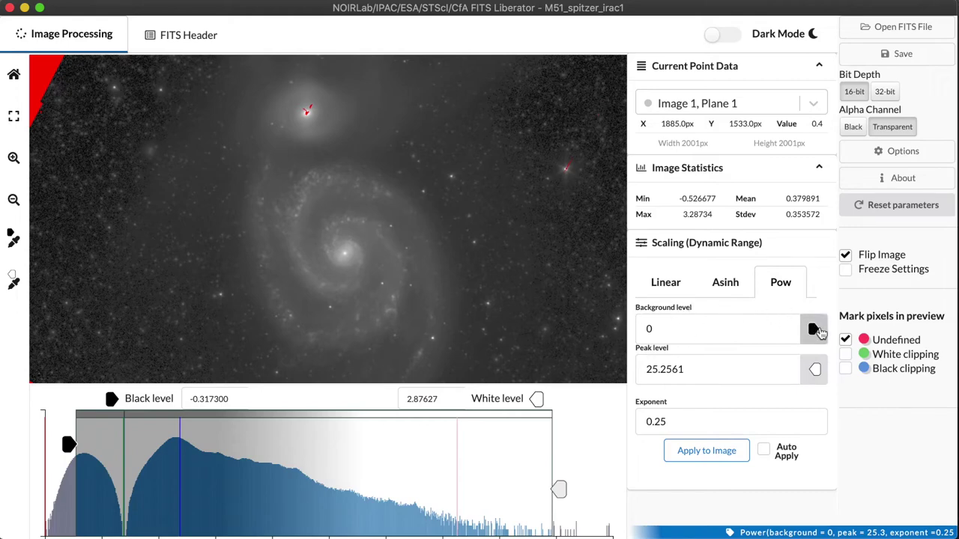
left_click(818, 332)
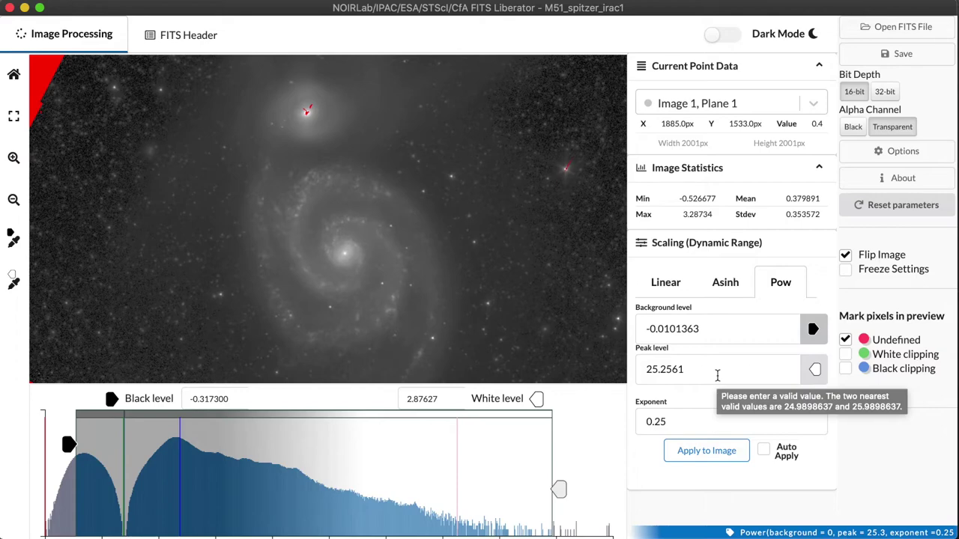
left_click(705, 454)
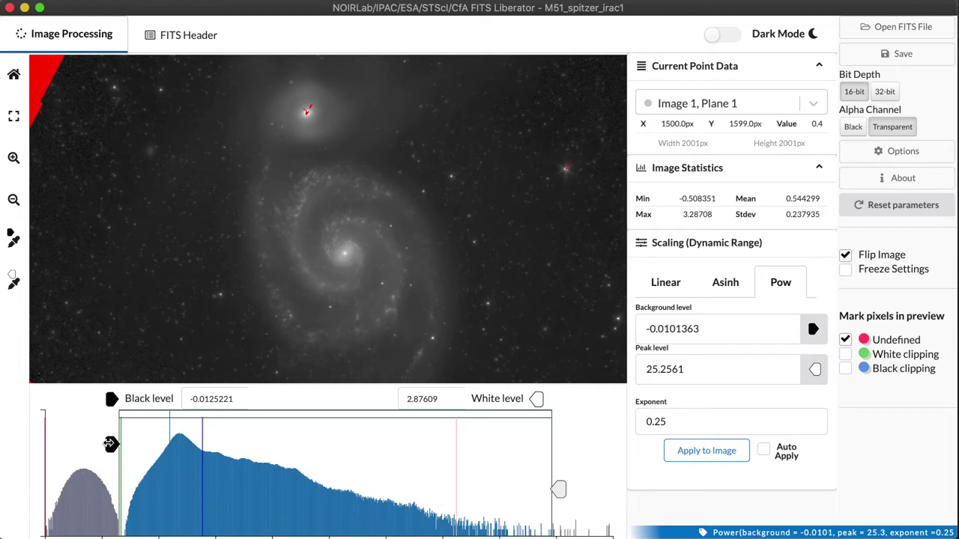
Step: Turn white and black clipping marks on and settle the black level at 0.132542
left_click_drag(109, 443, 98, 444)
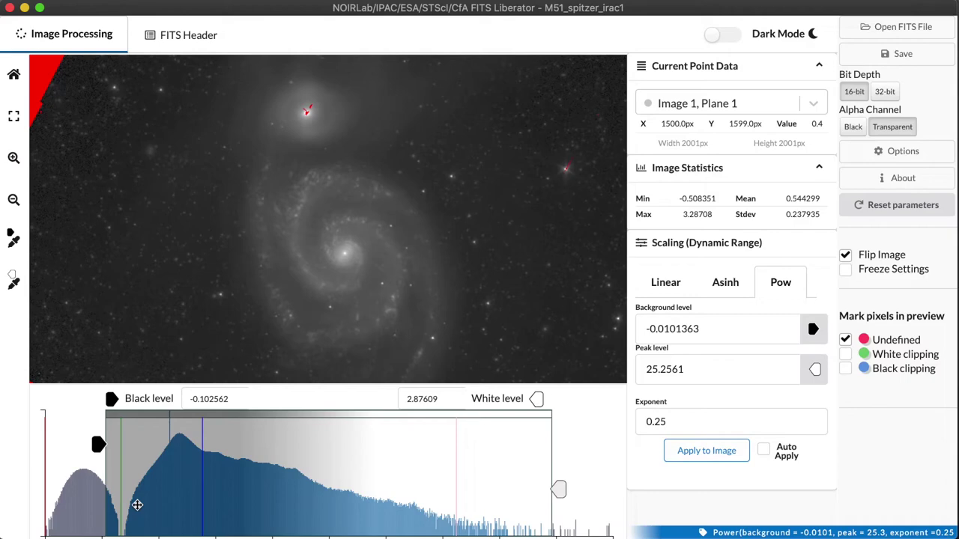
left_click_drag(98, 445, 111, 445)
left_click(845, 368)
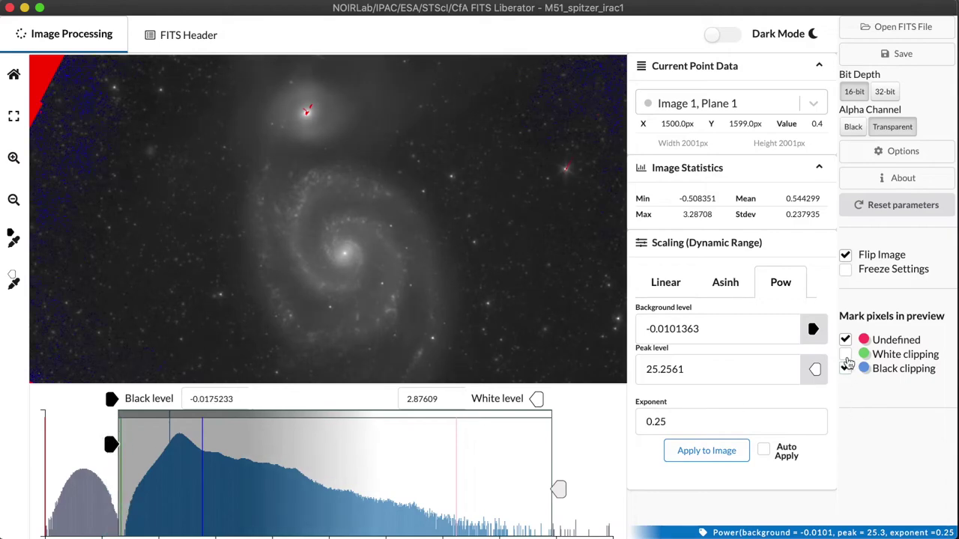
left_click(845, 355)
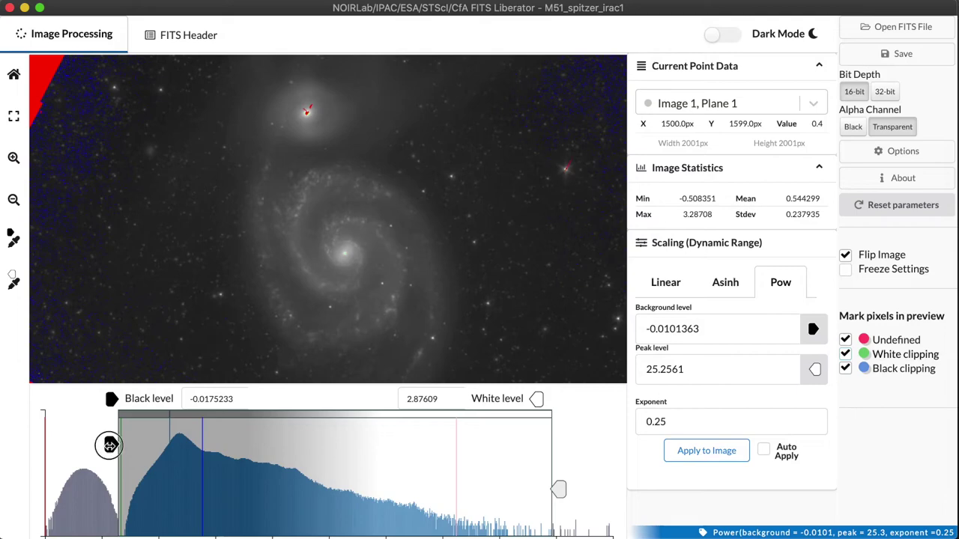
mouse_move(109, 444)
left_mouse_down()
mouse_move(82, 442)
mouse_move(112, 445)
left_mouse_up()
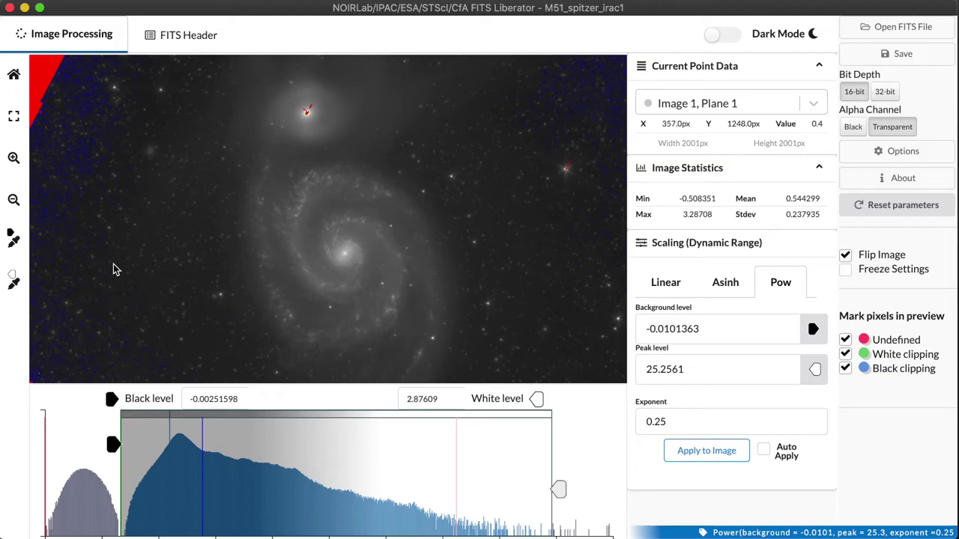
left_click_drag(111, 445, 38, 446)
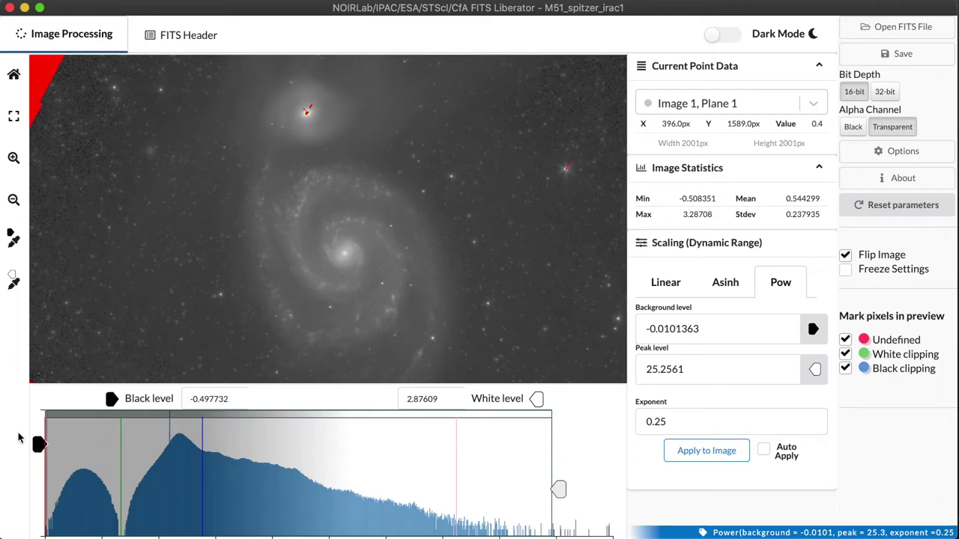
left_click_drag(37, 444, 132, 444)
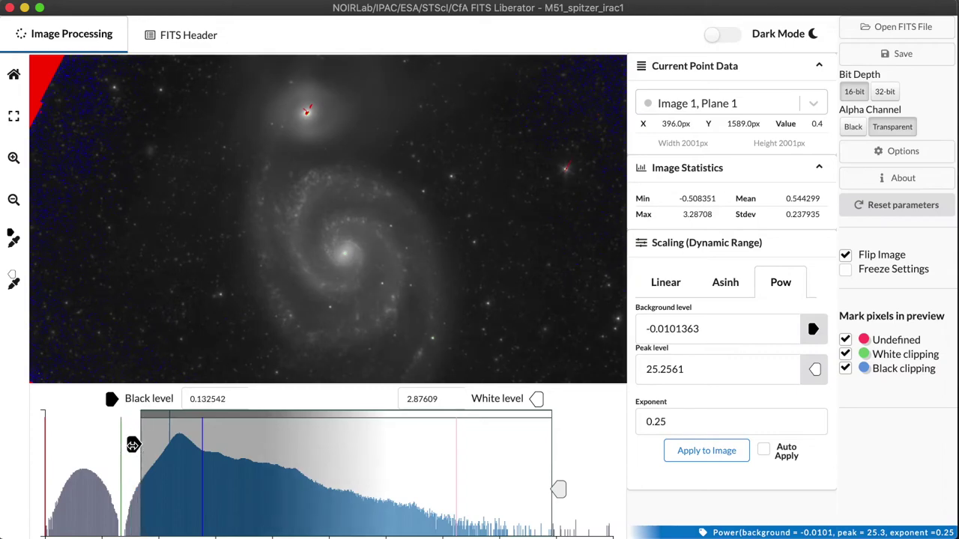
Step: Apply background level -0.00982756, raise the black level, and switch to Asinh scaling
left_click(813, 329)
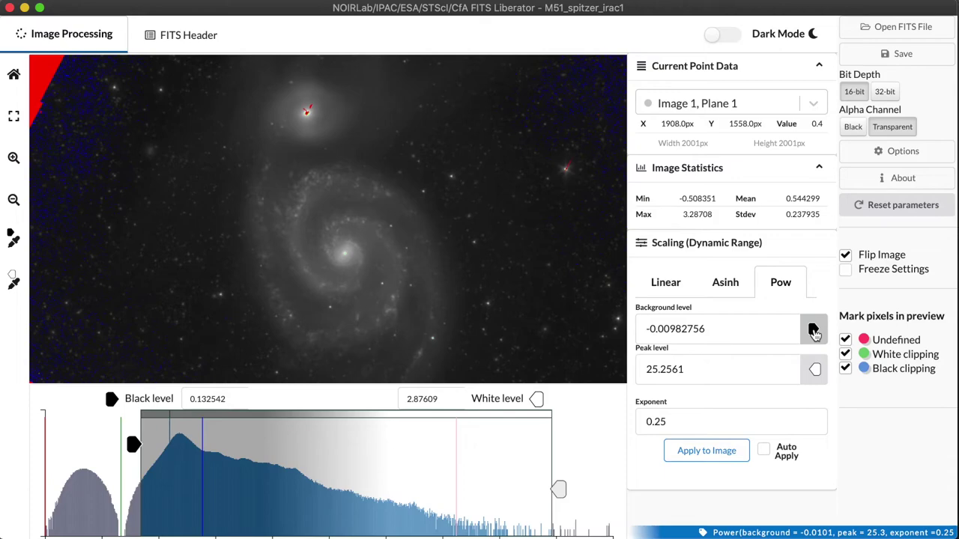
left_click(711, 455)
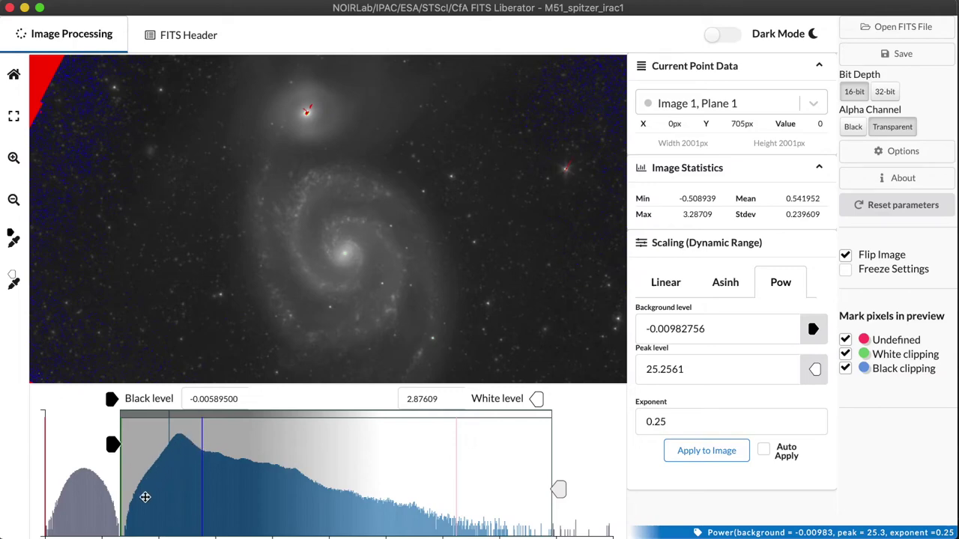
left_click_drag(112, 445, 143, 445)
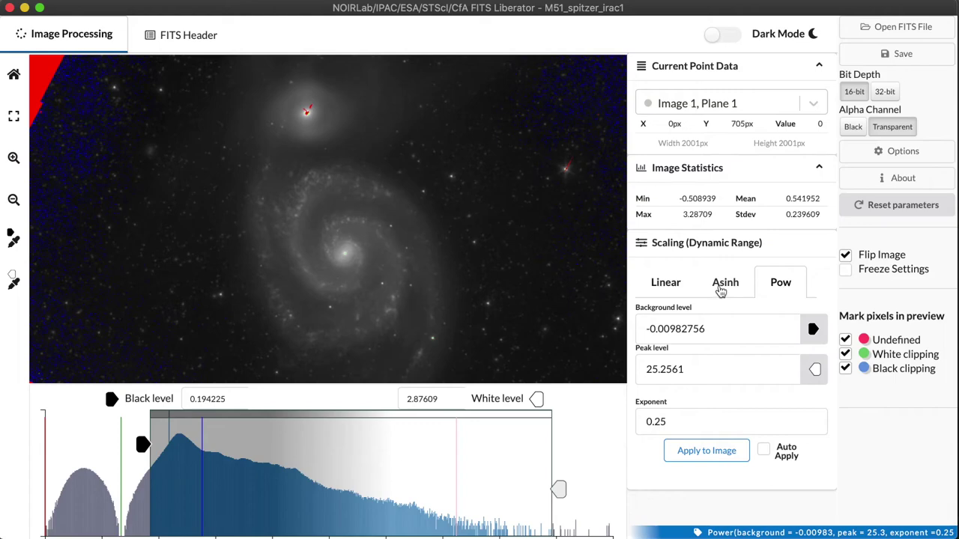
left_click(720, 292)
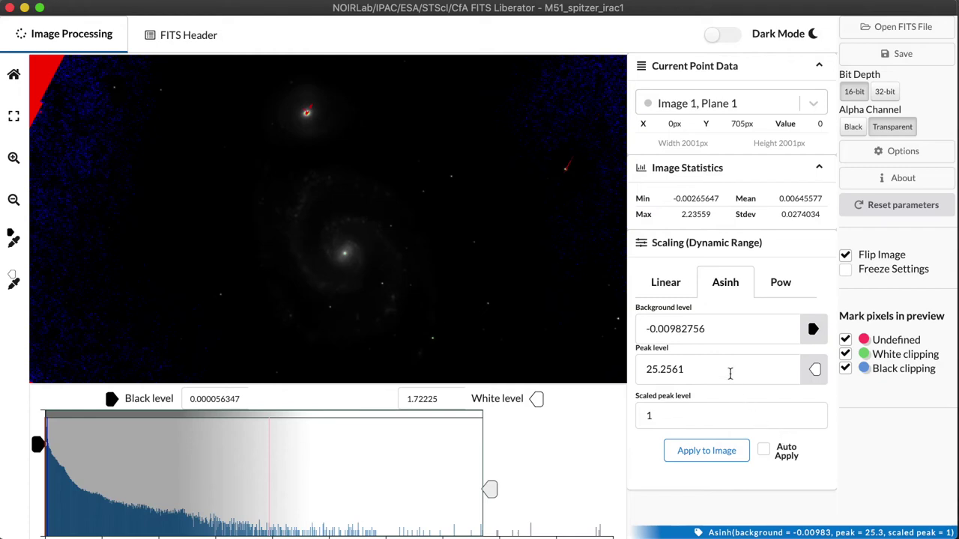
left_click(663, 290)
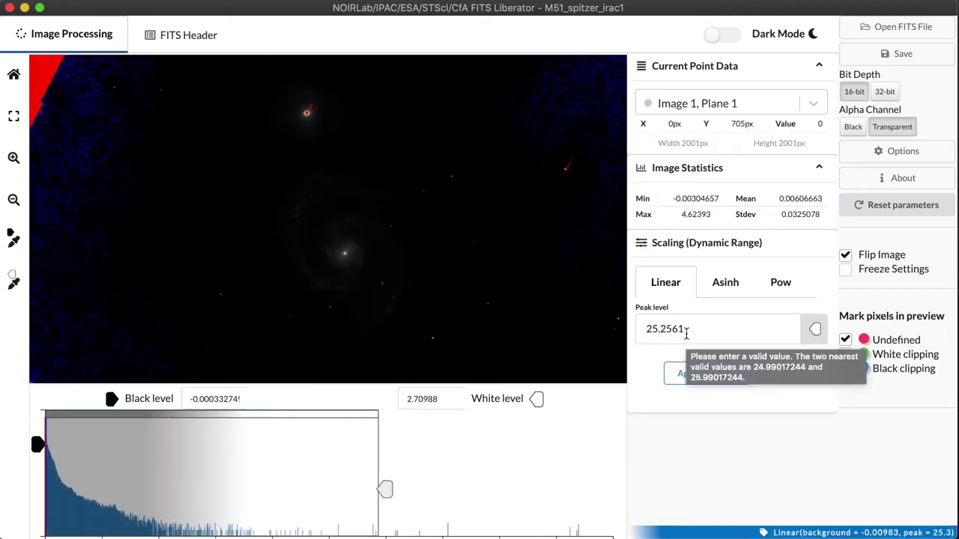
left_click(717, 289)
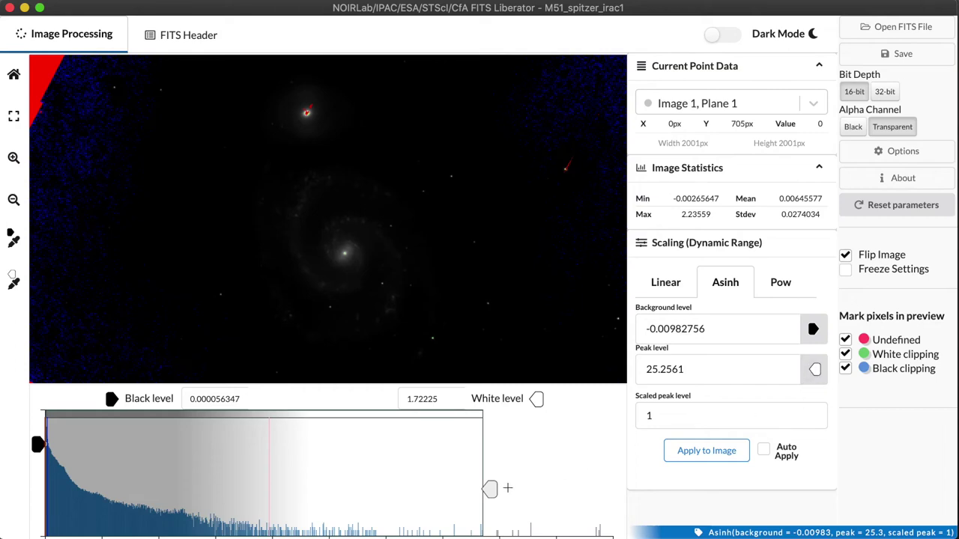
mouse_move(488, 490)
left_mouse_down()
mouse_move(421, 489)
mouse_move(490, 490)
mouse_move(461, 491)
mouse_move(472, 491)
left_mouse_up()
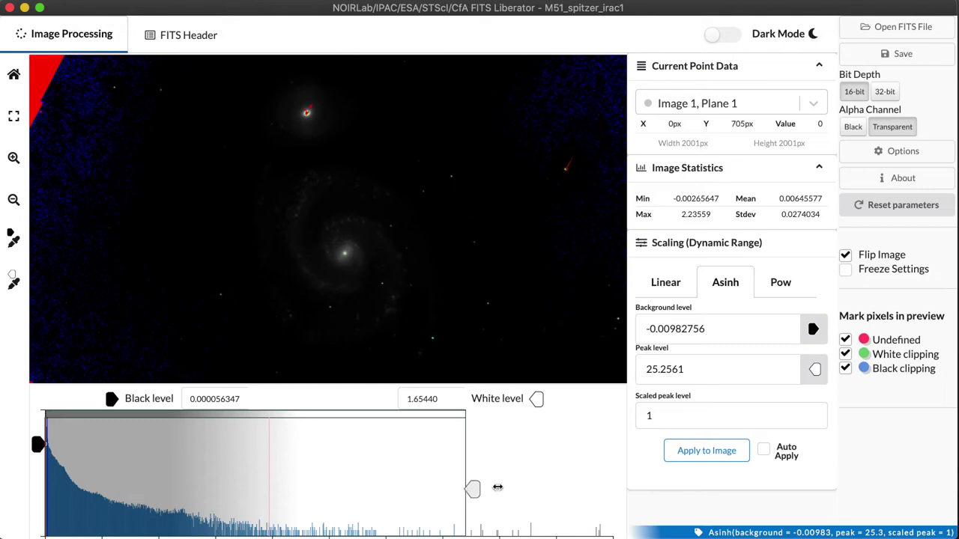
Step: Set the Asinh peak level to 63.6444 and begin editing the Scaled peak level field
left_click(816, 369)
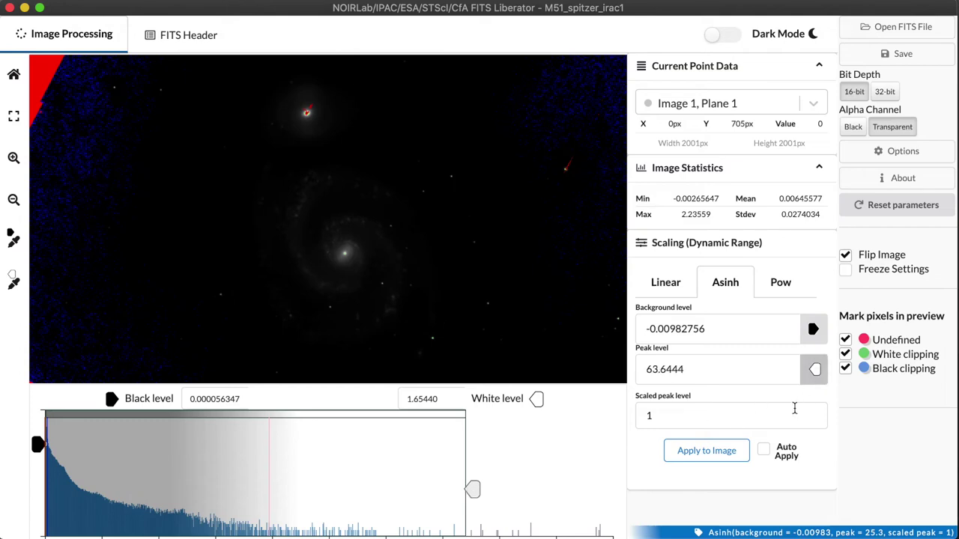
left_click(675, 419)
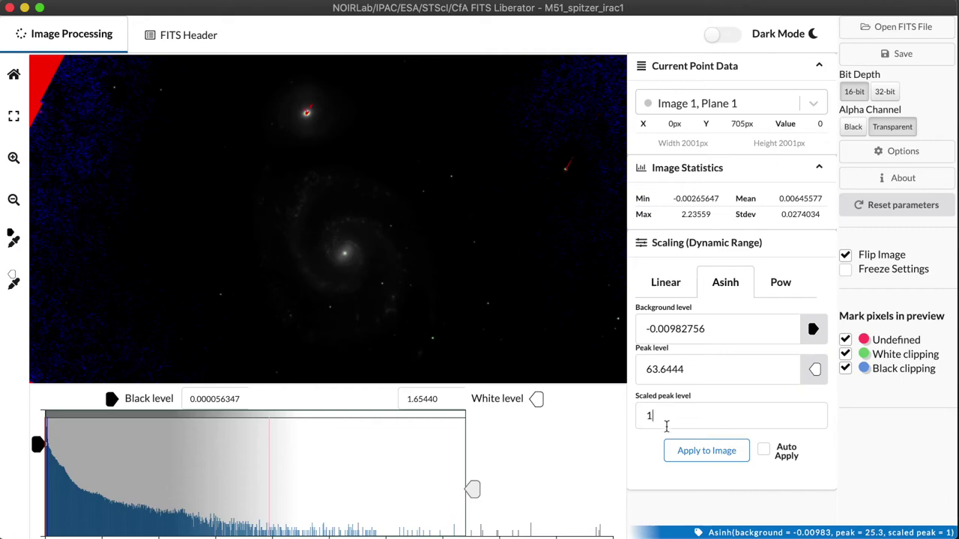
Step: Re-apply the asinh stretch at peak level 63.6444 by toggling Linear and back to Asinh
left_click(684, 454)
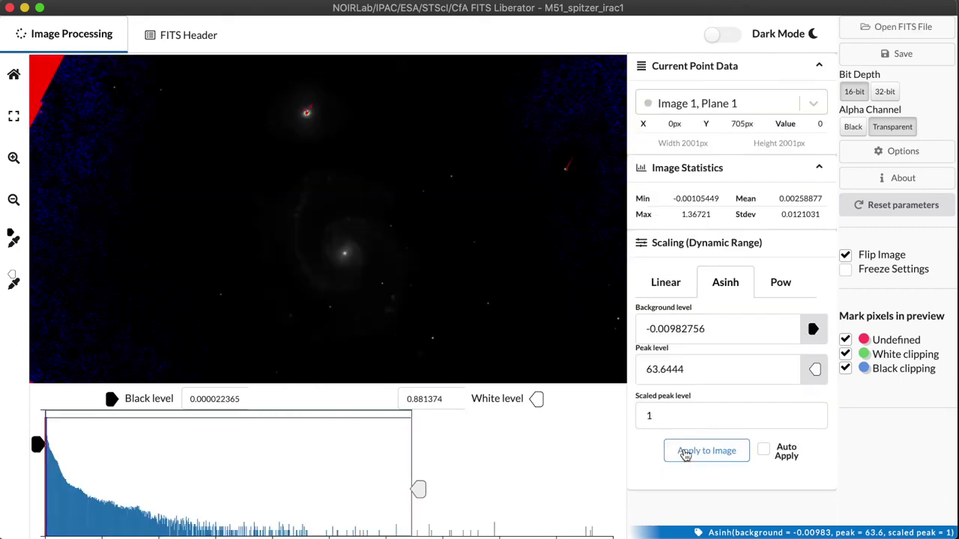
left_click(664, 289)
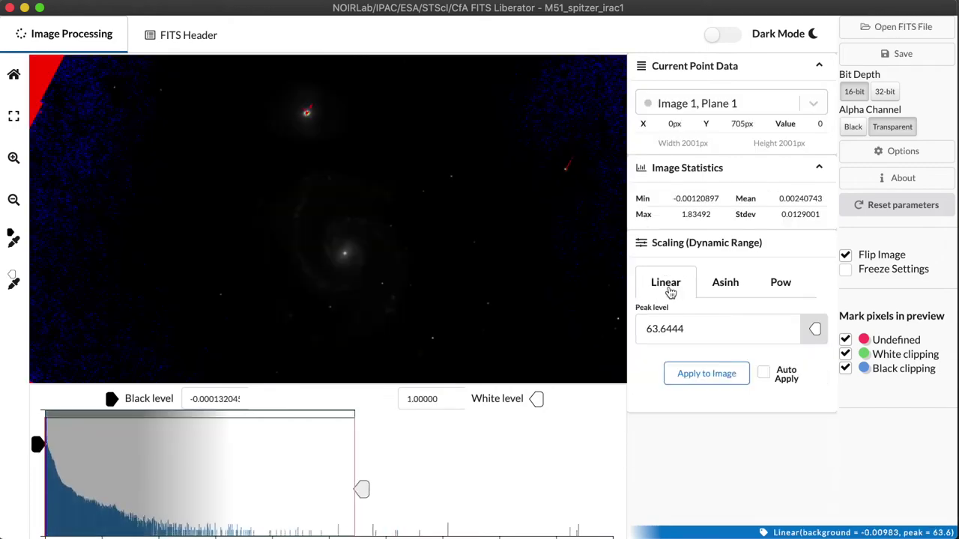
left_click(715, 290)
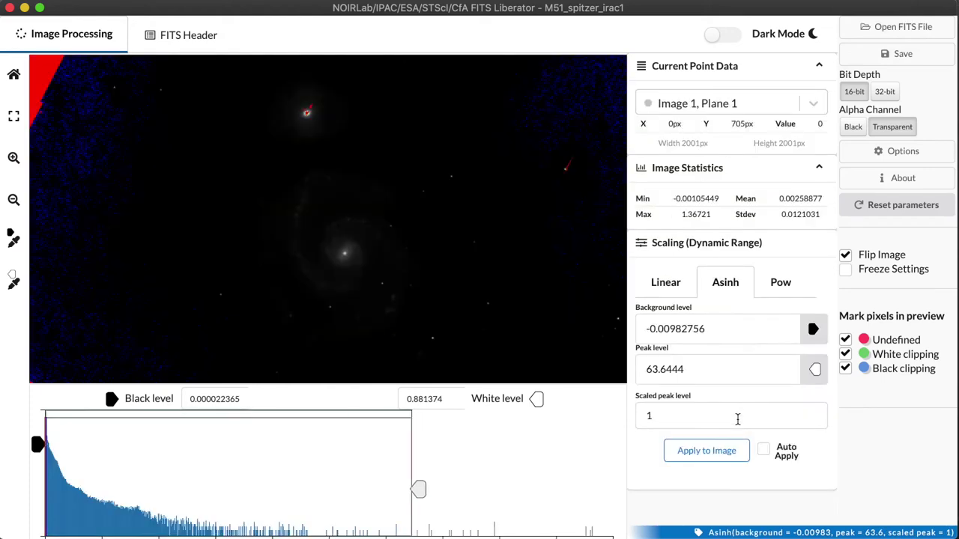
left_click(713, 422)
Step: Step the scaled peak level up through 10 and 100 to 1000, applying each value
type("0")
left_click(715, 452)
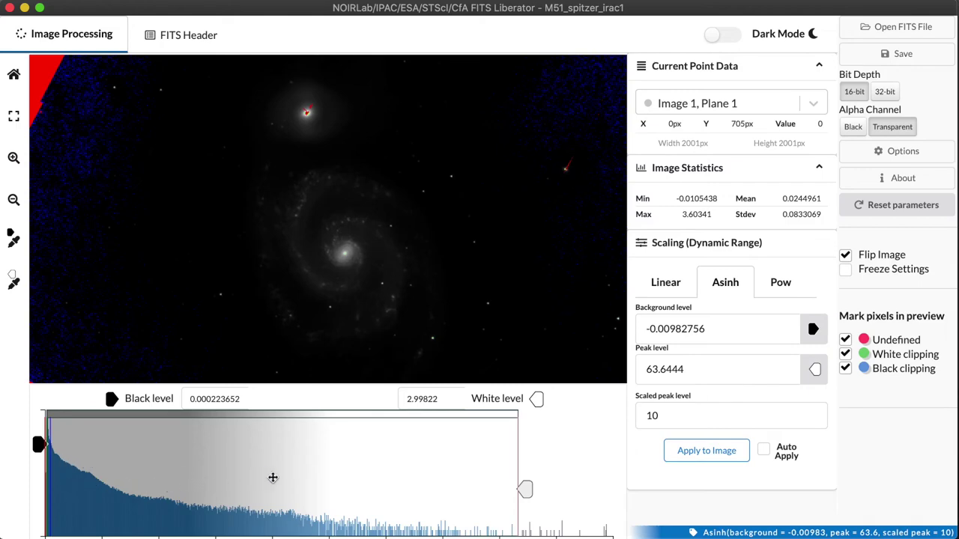
left_click(683, 420)
type("0")
left_click(697, 457)
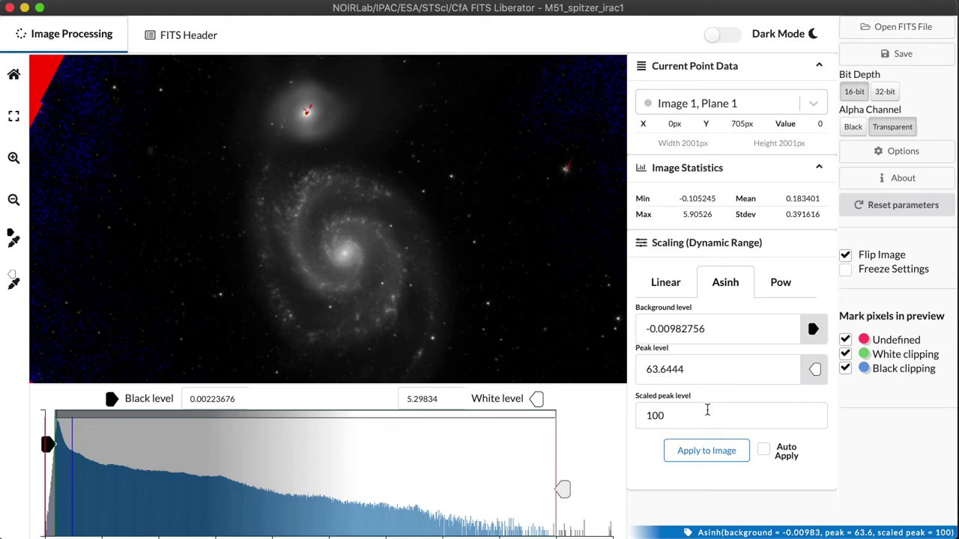
left_click(706, 411)
type("0")
left_click(707, 455)
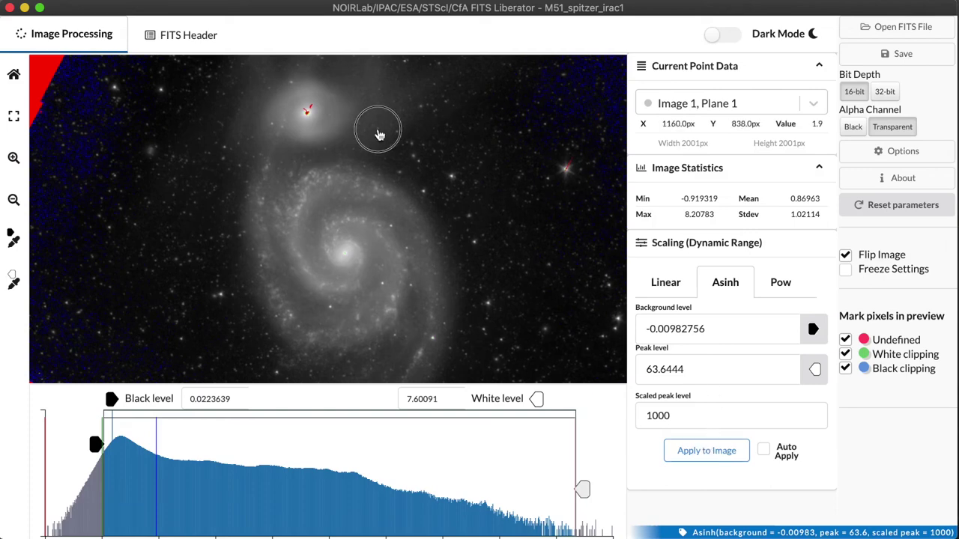
left_click_drag(378, 132, 370, 218)
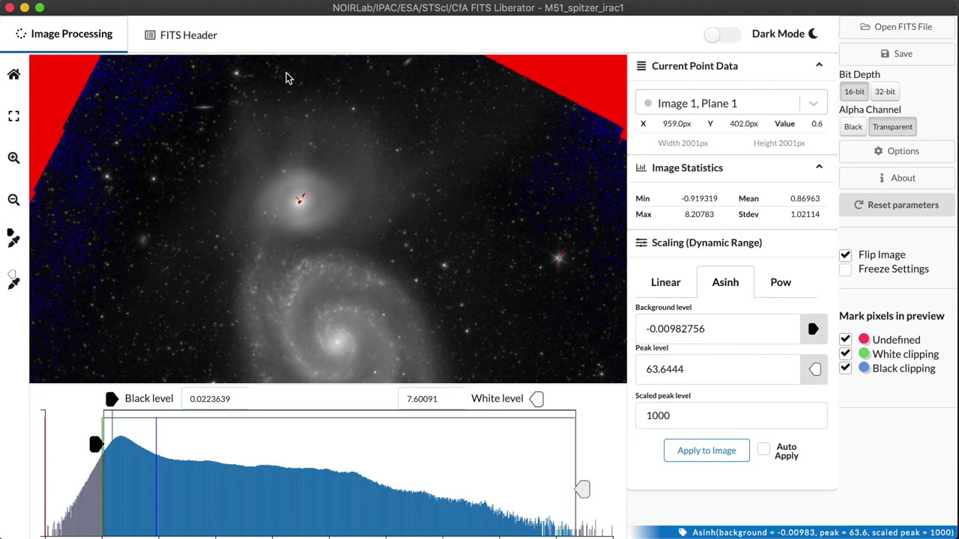
Step: Nudge the preview to examine the diffuse glow above the companion galaxy at scaled peak 1000
left_click_drag(383, 284, 374, 257)
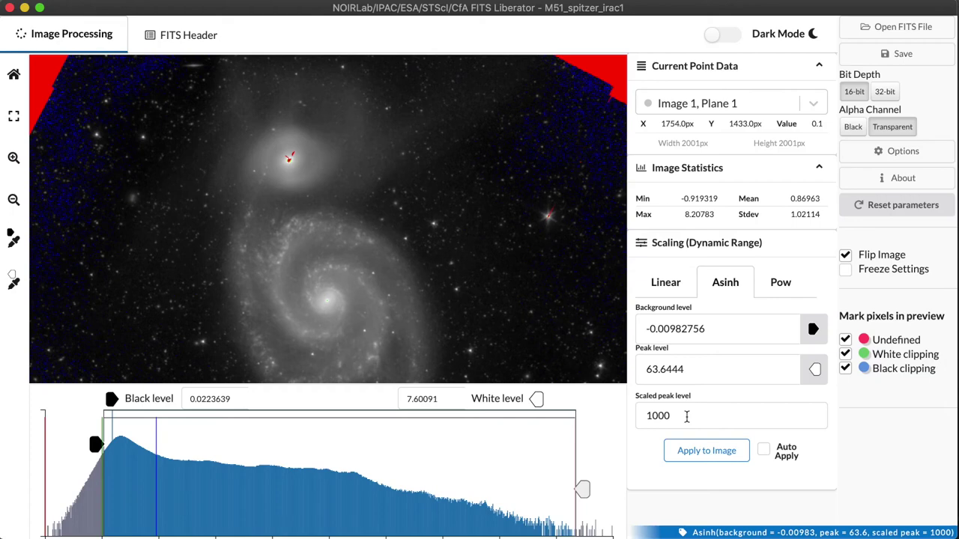
Step: Apply scaled peak level 10000 and pan the preview to check the outer haze
type("0")
left_click(708, 457)
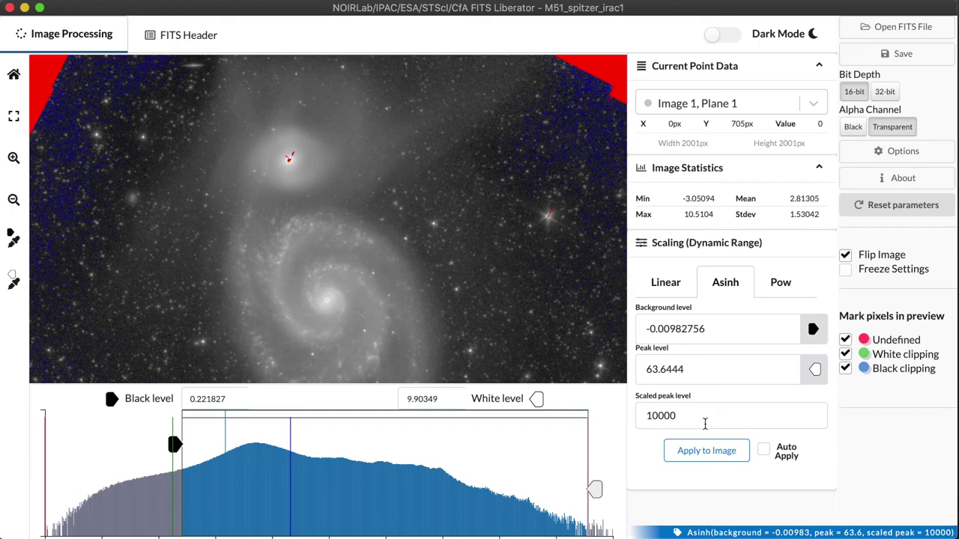
left_click_drag(489, 217, 492, 318)
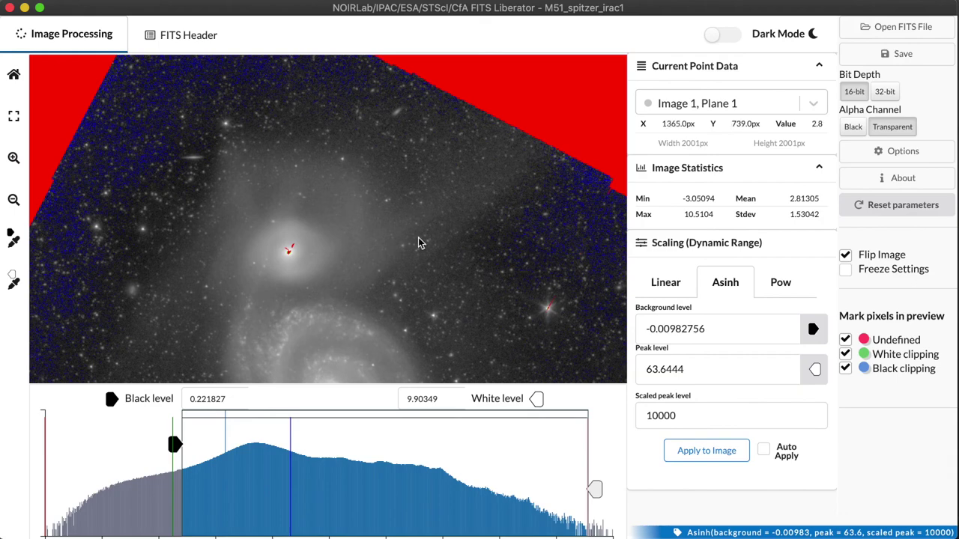
left_click_drag(408, 276, 400, 169)
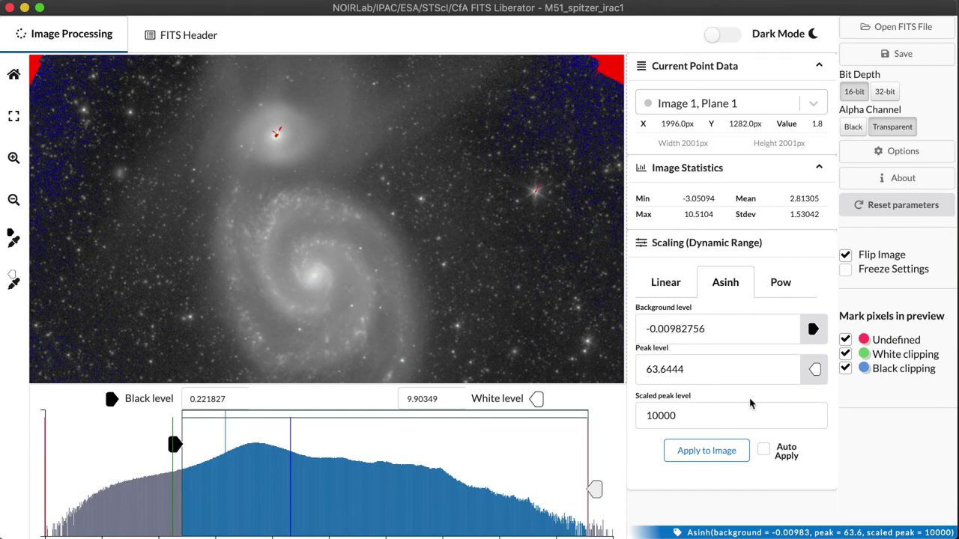
Step: Cut the scaled peak level back to 1000, apply it, and re-centre the galaxy pair
left_click(722, 418)
key("BackSpace")
left_click(715, 454)
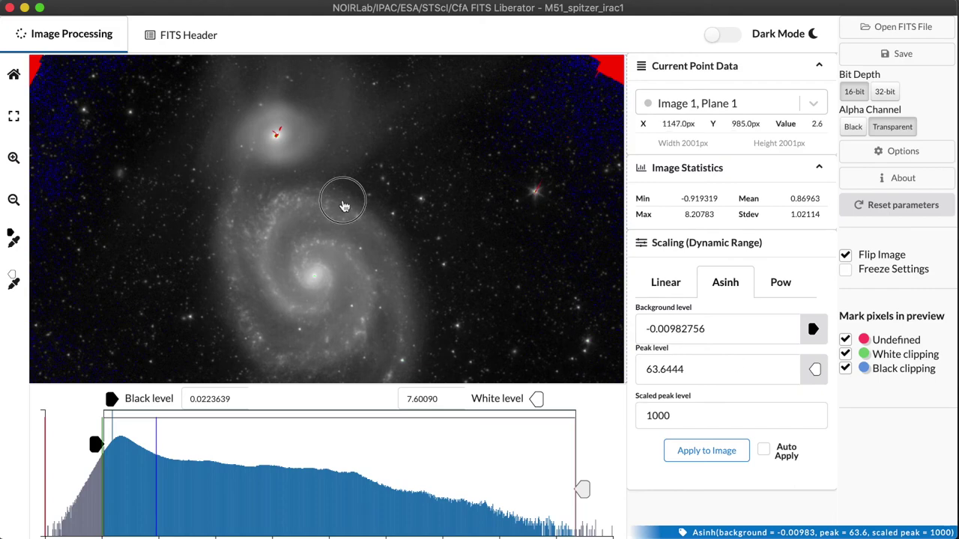
left_click_drag(342, 207, 334, 276)
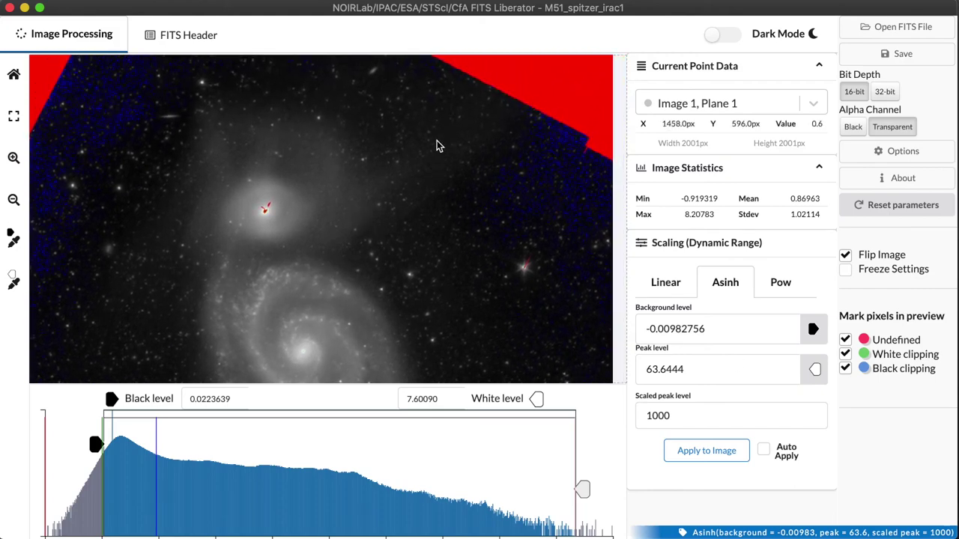
left_click_drag(420, 262, 416, 148)
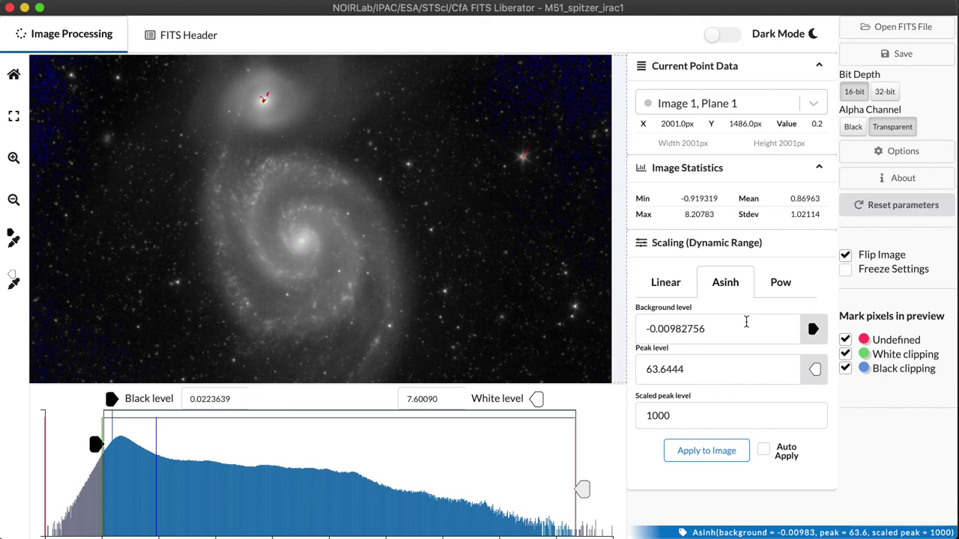
Step: Lower the black level to about -0.25, copy it into Background level, and re-apply
left_click_drag(95, 444, 77, 445)
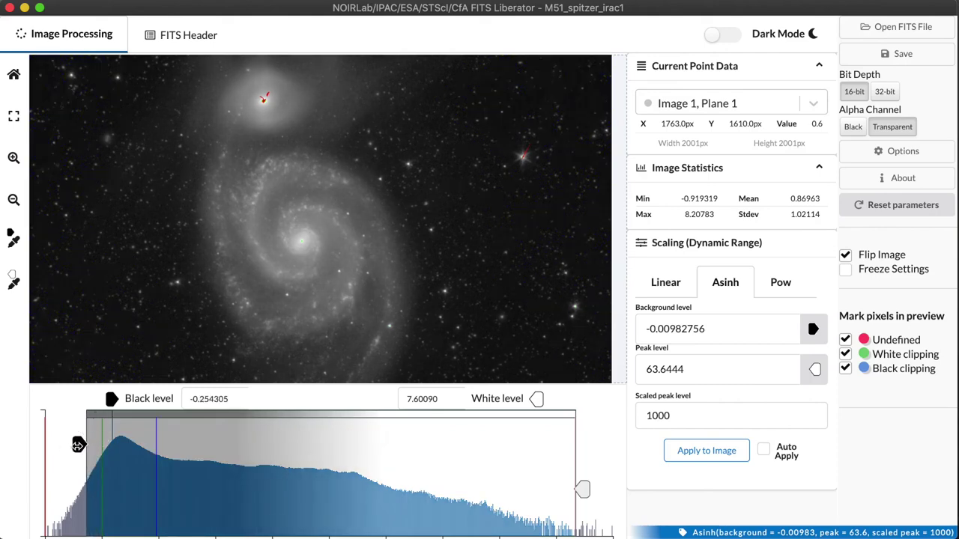
left_click(813, 330)
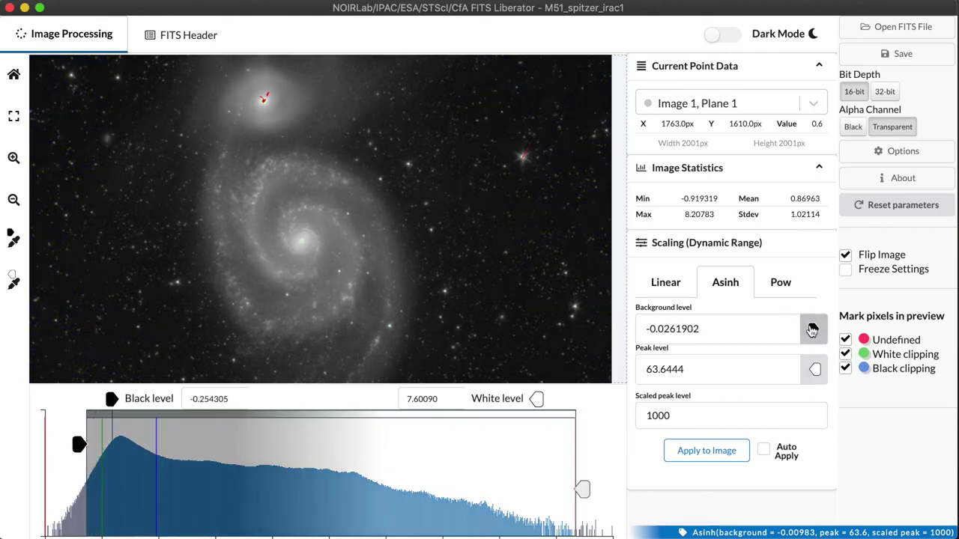
left_click(718, 454)
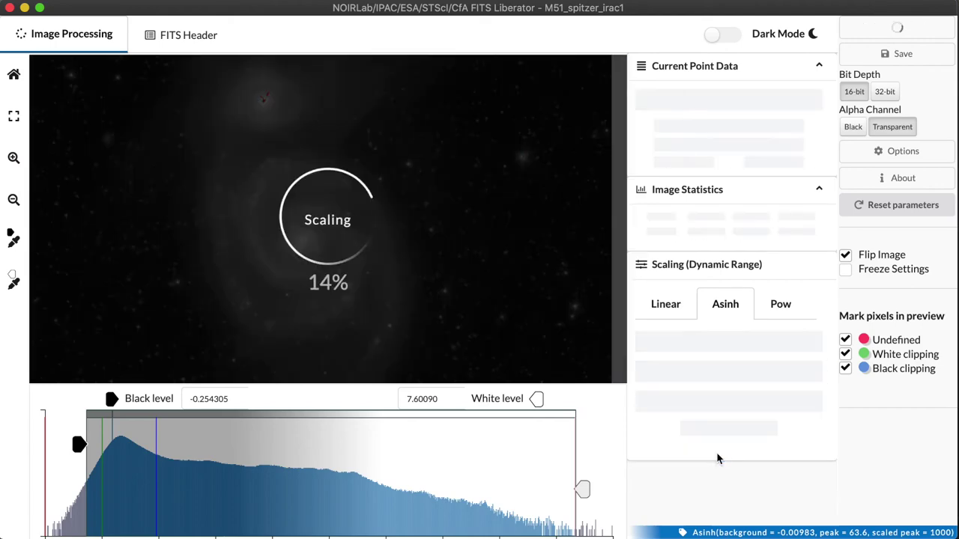